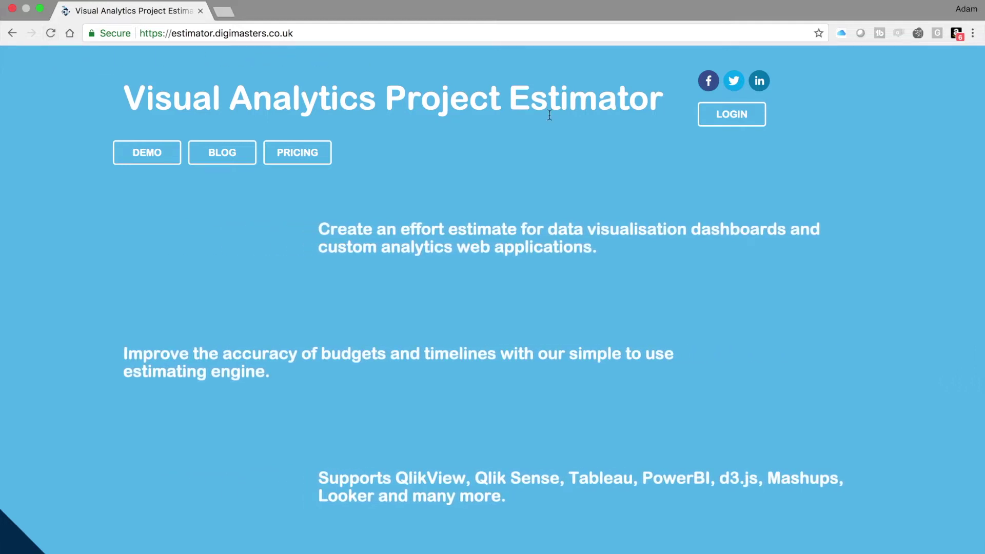
Log in to the estimator with the prefilled account credentials, checking the forgotten-password form on the way.
left_click(750, 121)
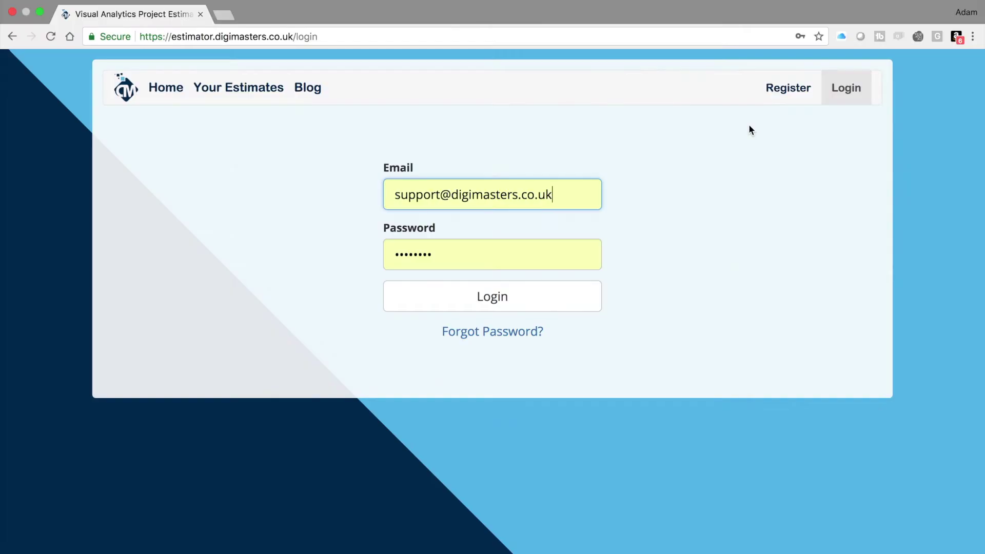
left_click(483, 334)
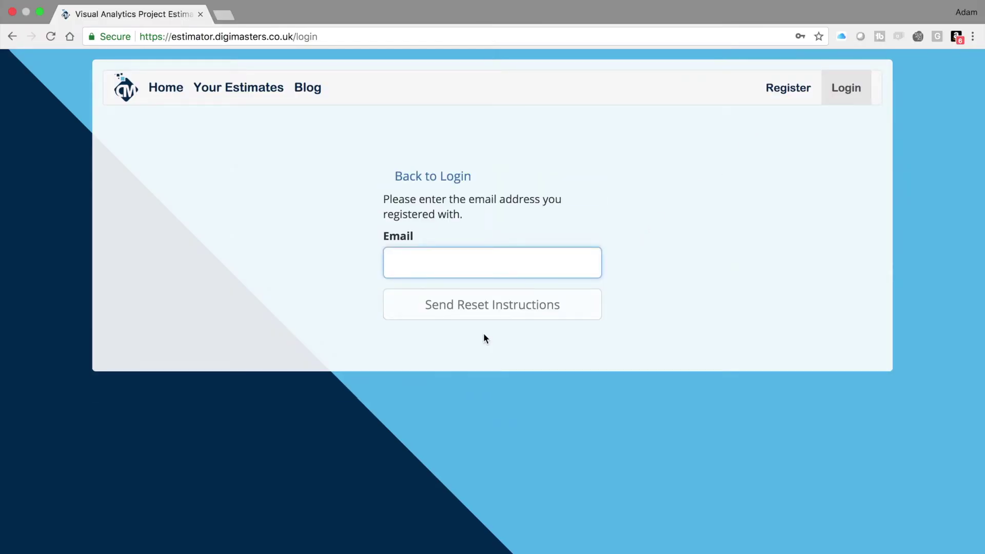
left_click(461, 183)
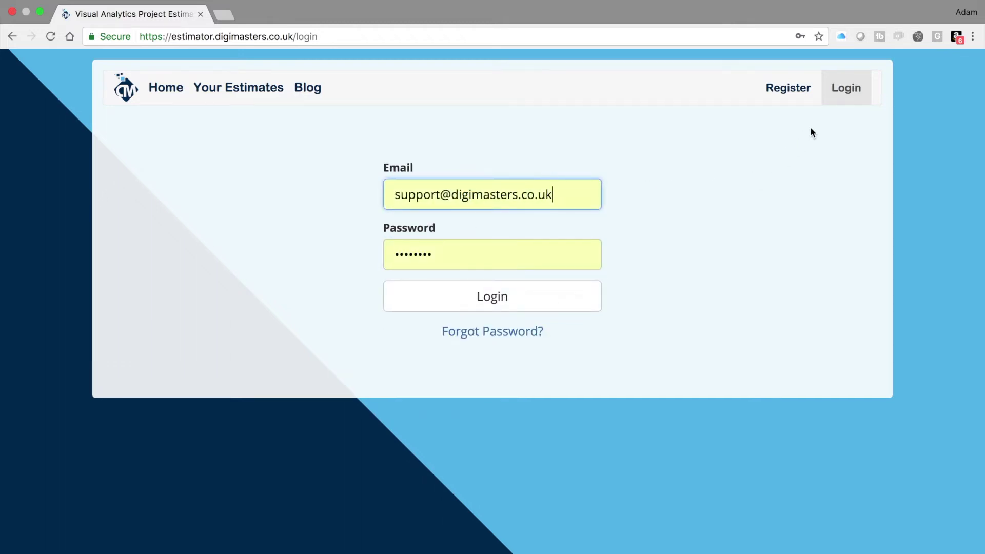
left_click(484, 298)
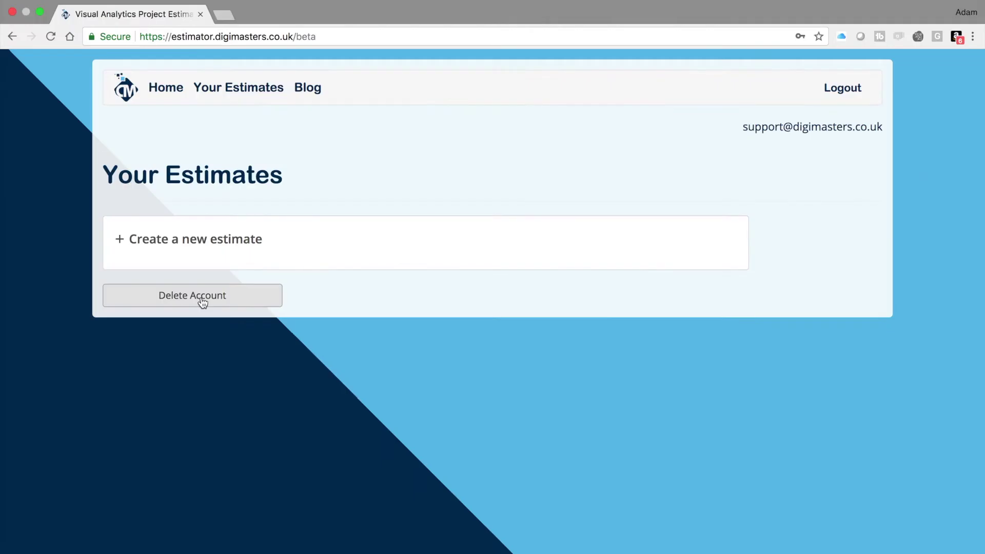
Create a new estimate and name it "Tutorial Estimate".
left_click(177, 252)
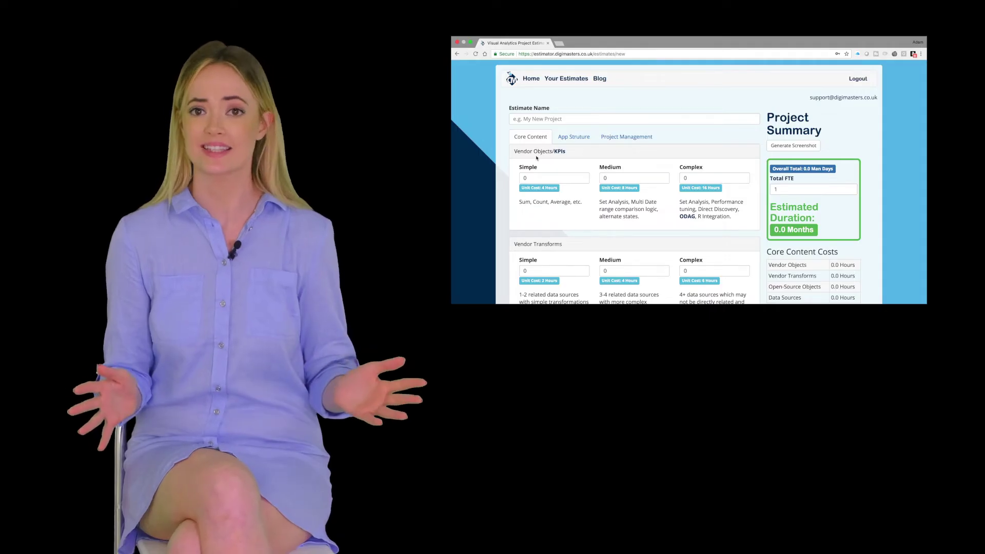
left_click(537, 118)
type("T")
type("utorial Esti")
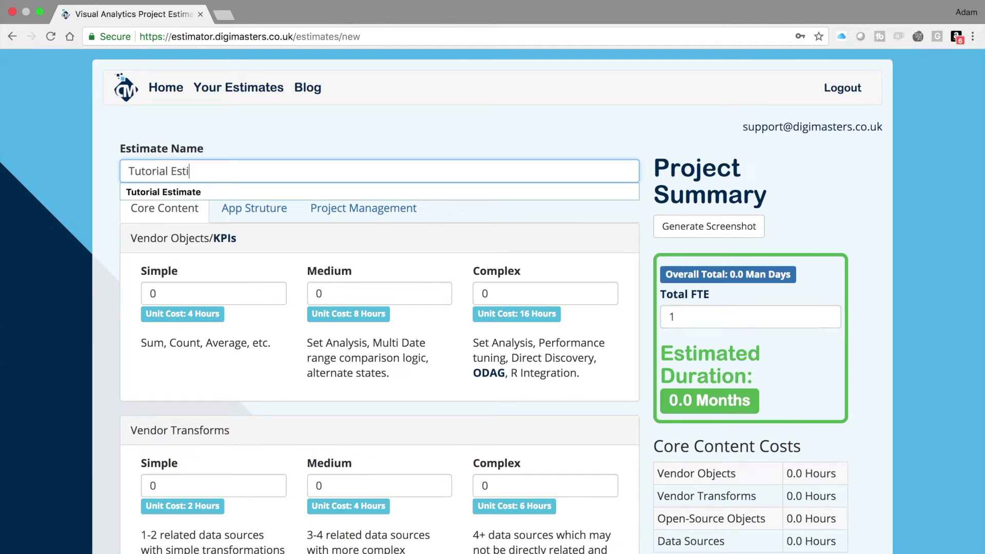
left_click(174, 189)
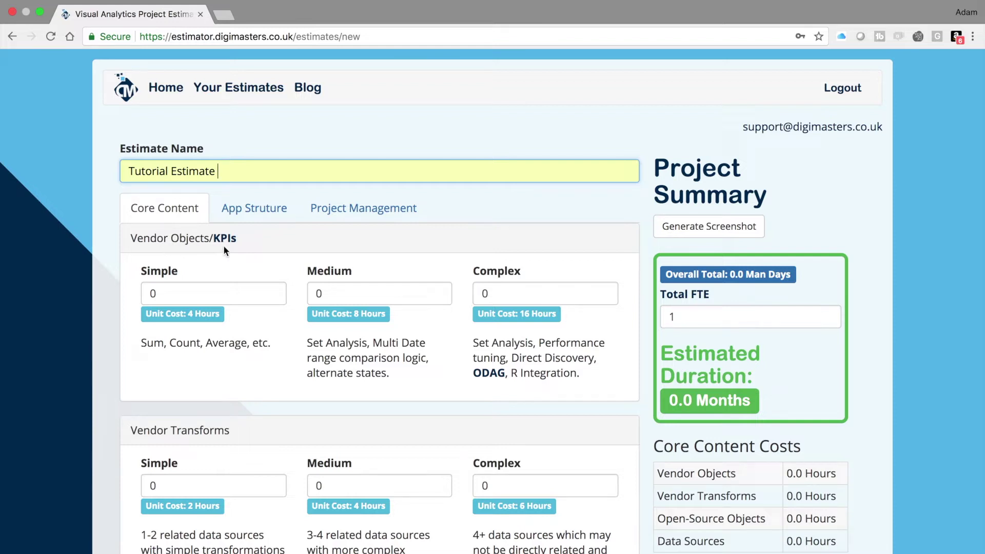
Set the Vendor Objects/KPIs counts to 6 simple and 3 medium.
mouse_move(224, 244)
left_click_drag(141, 343, 186, 344)
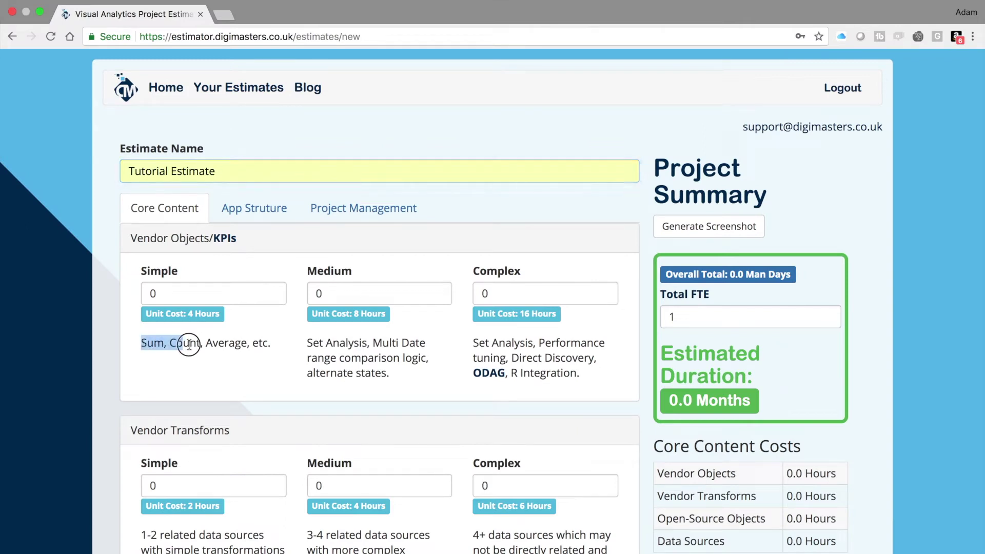
left_click(208, 345)
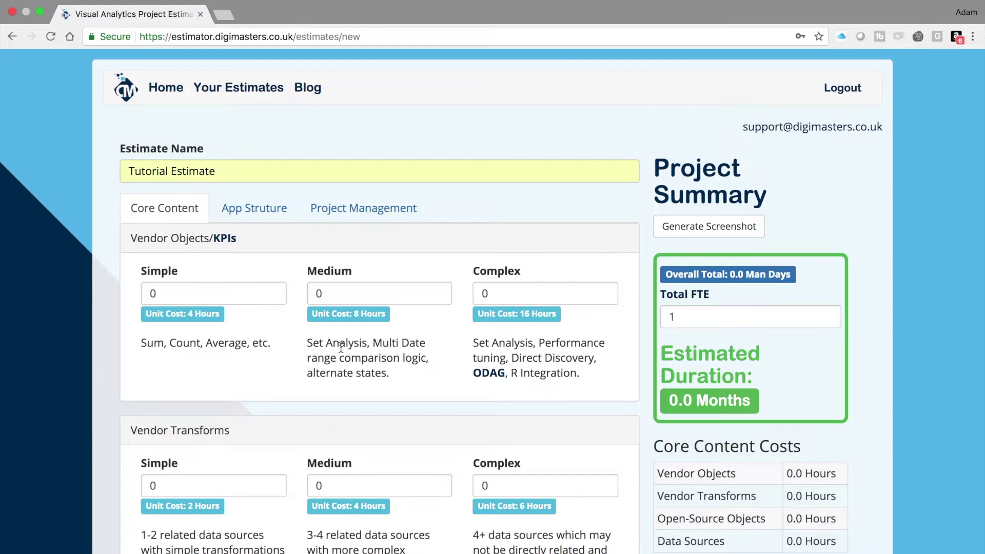
mouse_move(480, 367)
left_click_drag(182, 294, 148, 293)
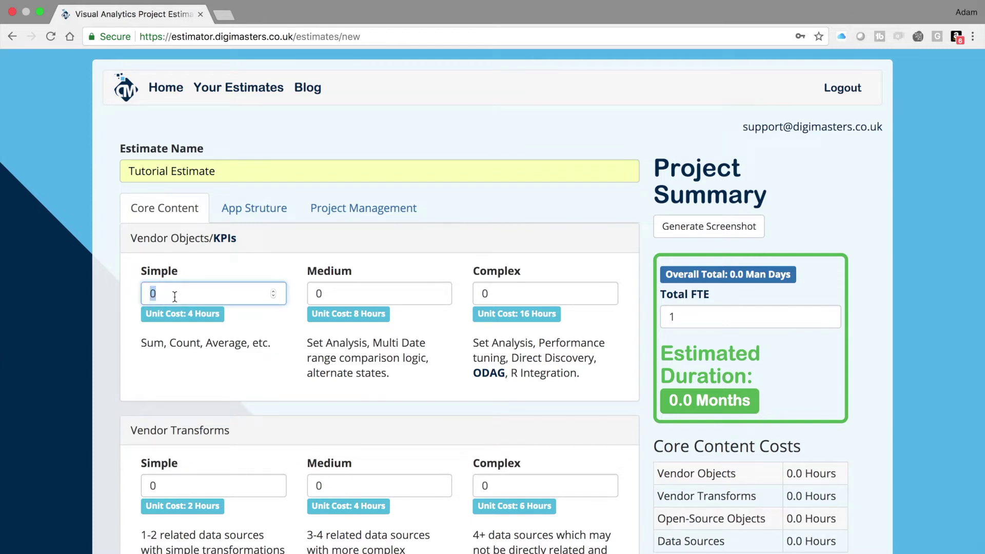
type("6")
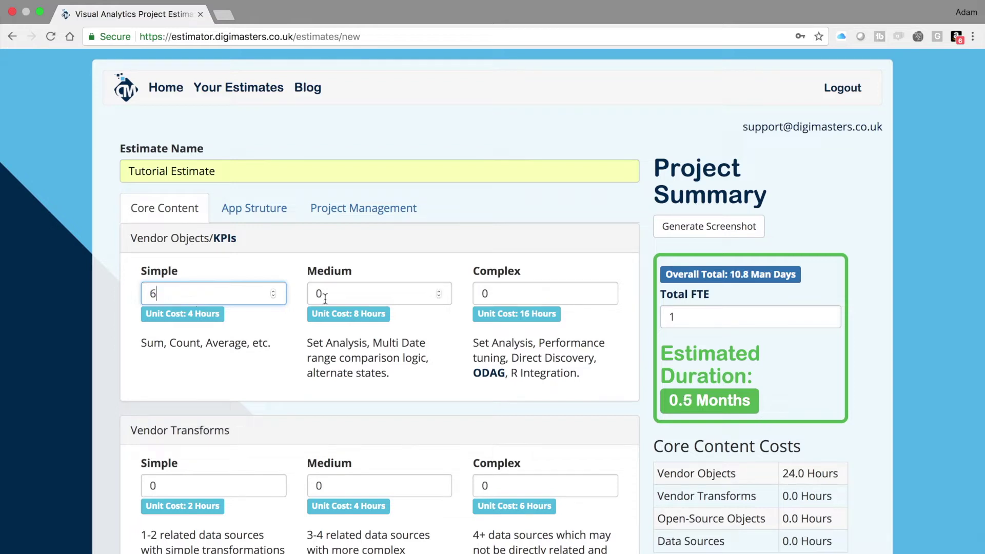
left_click_drag(323, 297, 302, 299)
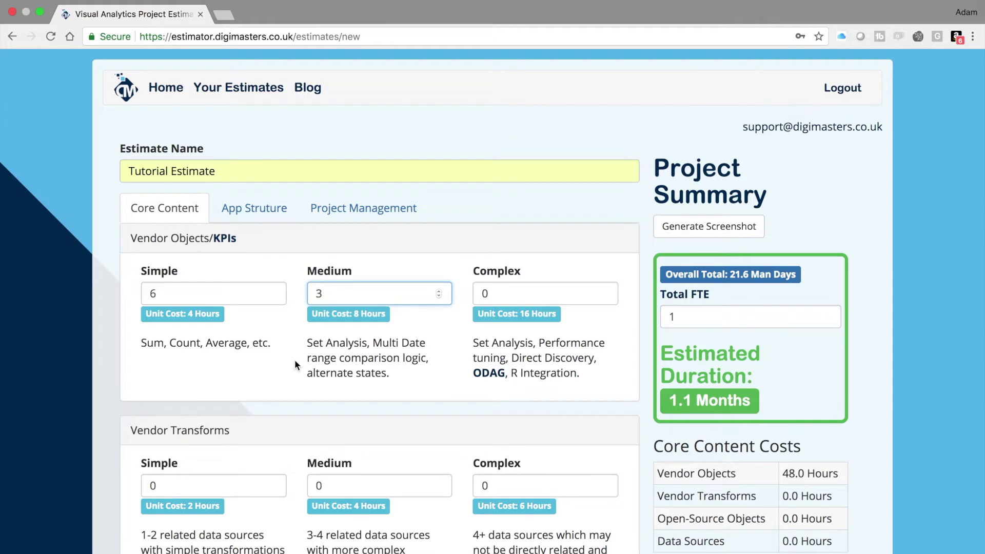
Set the simple Open-Source Objects count to 1.
scroll(295, 361, "down", 2)
scroll(295, 359, "down", 5)
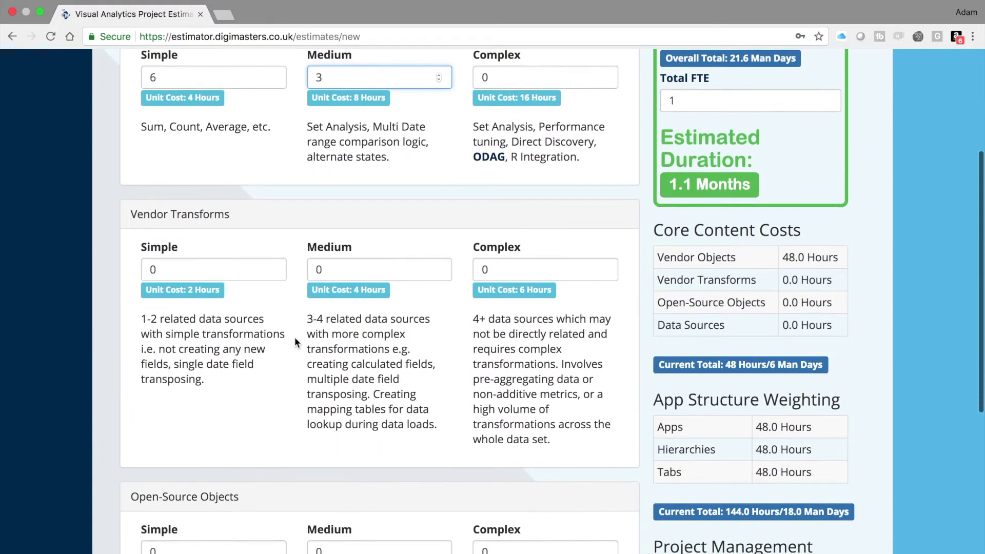
scroll(294, 337, "down", 4)
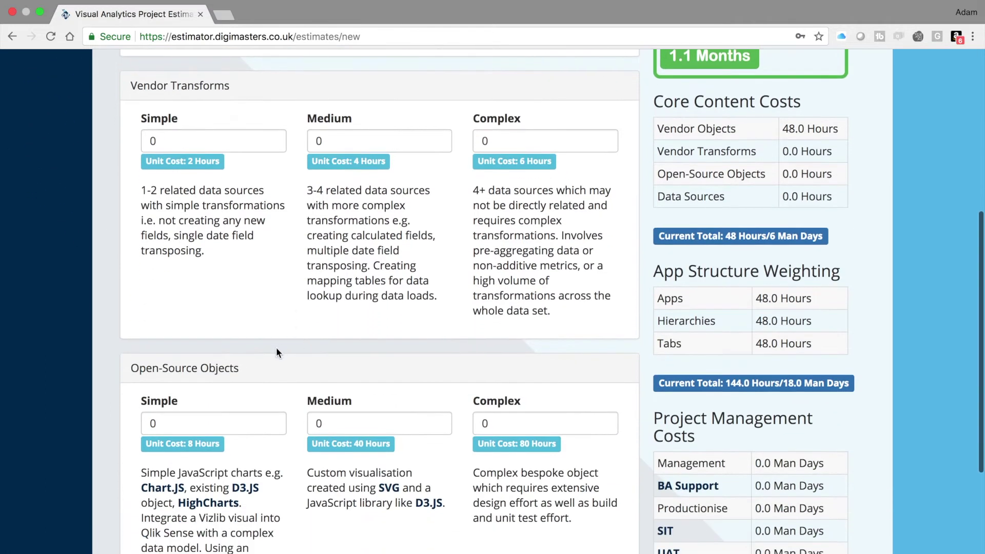
left_click_drag(161, 423, 144, 420)
type("1")
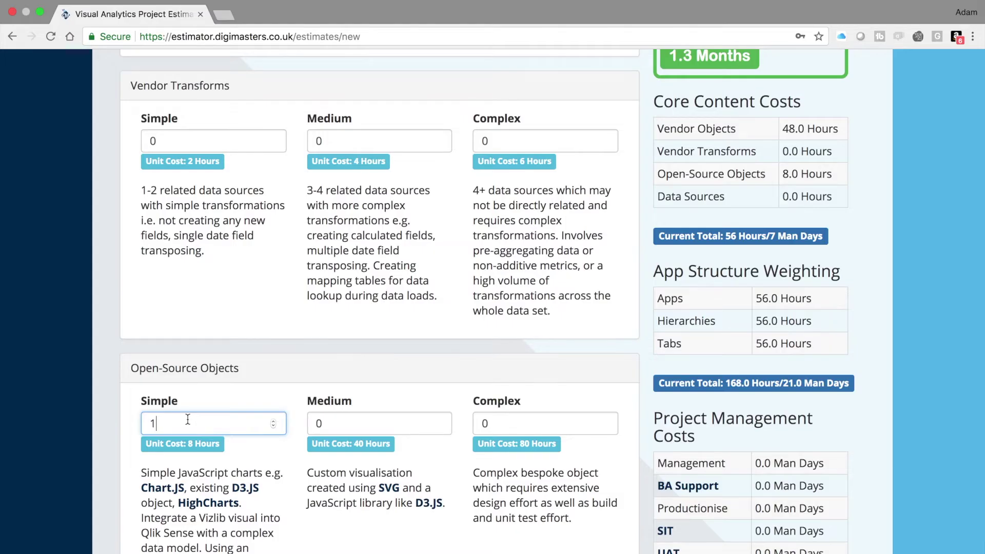
Set the Vendor Transforms counts to 2 simple and 1 medium.
scroll(188, 420, "up", 5)
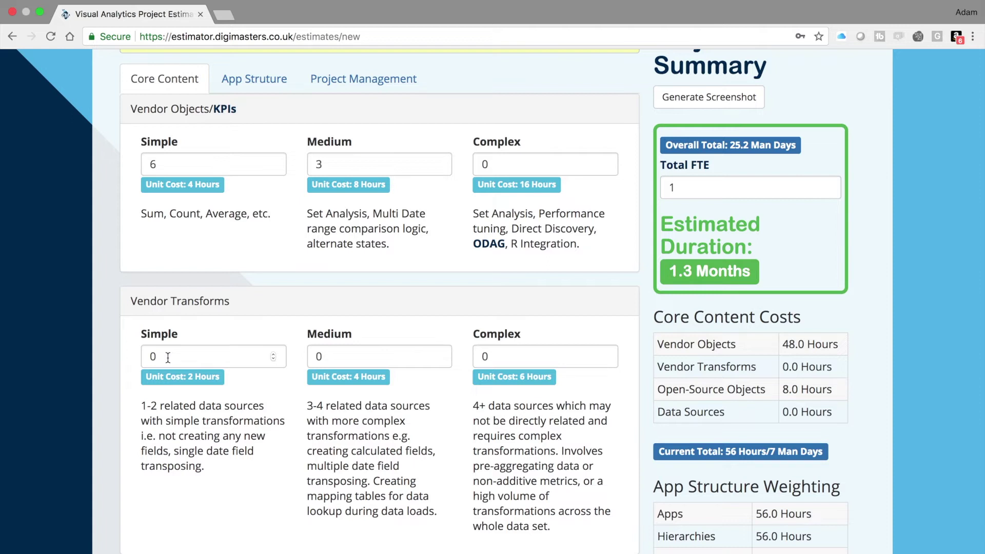
double_click(149, 356)
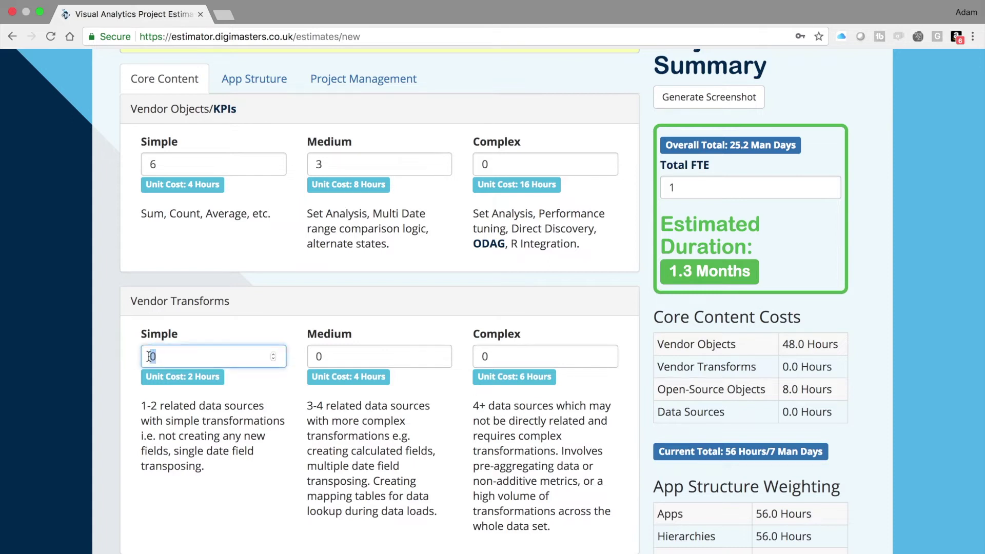
type("2")
double_click(316, 358)
type("1")
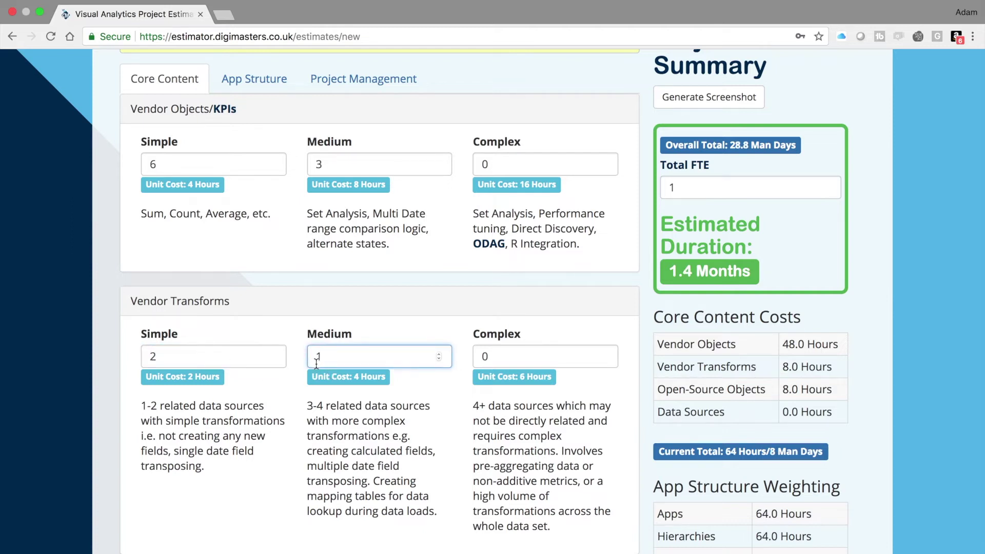
Examine the Open-Source Objects tiers and try a medium Data Sources count of 1.
scroll(285, 399, "up", 2)
scroll(286, 397, "down", 8)
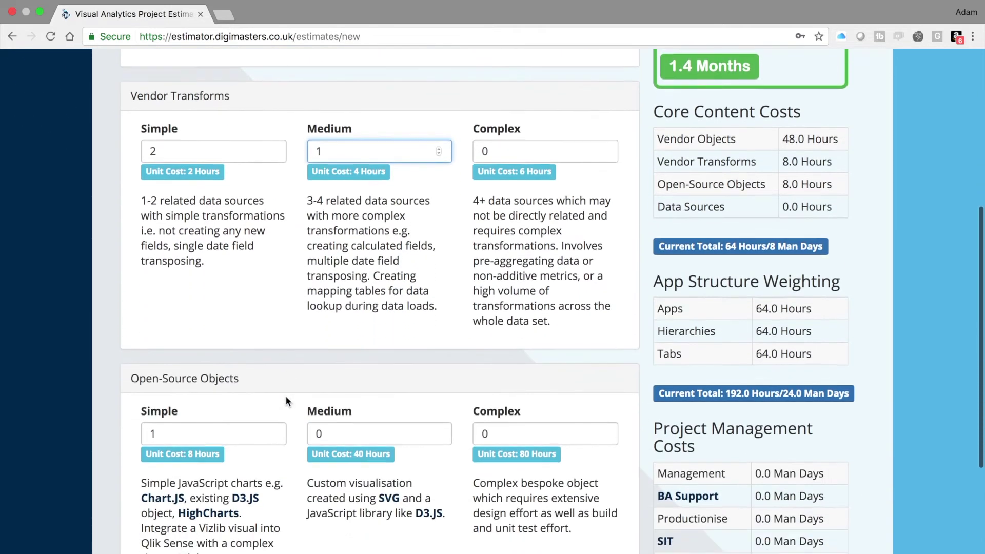
scroll(286, 396, "down", 3)
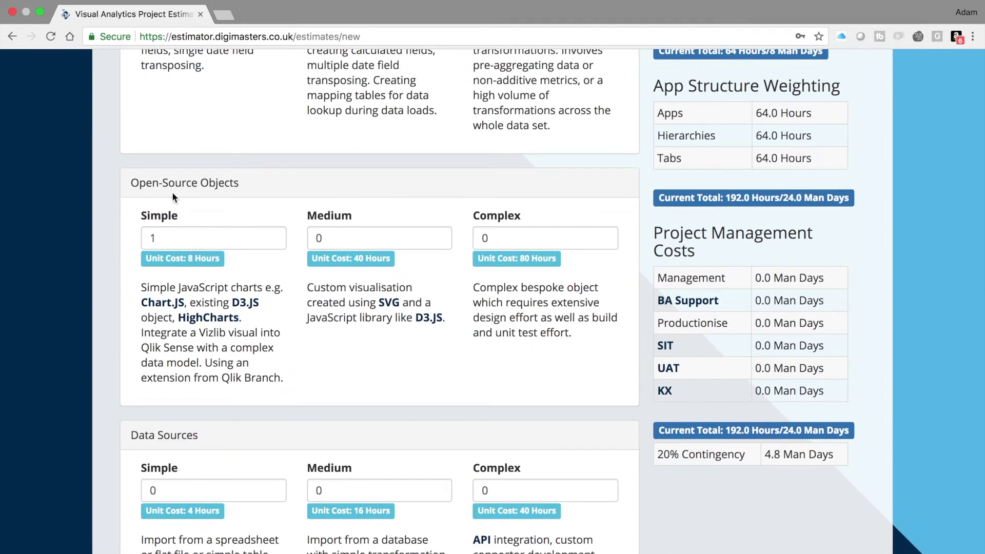
mouse_move(235, 294)
left_click_drag(552, 260, 528, 263)
scroll(527, 271, "down", 3)
double_click(336, 381)
type("1")
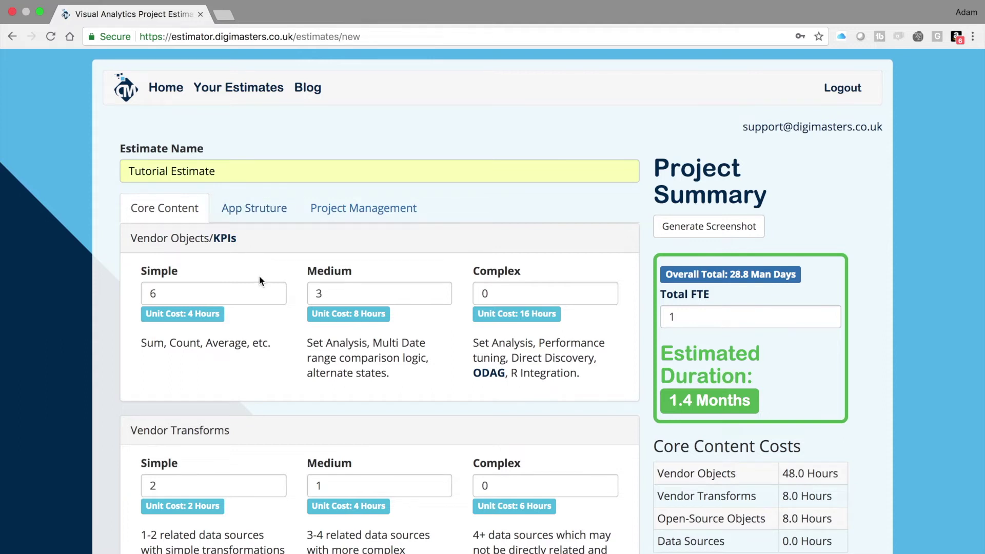
Set the Apps count to 1 in the app structure part of the estimate.
left_click(267, 214)
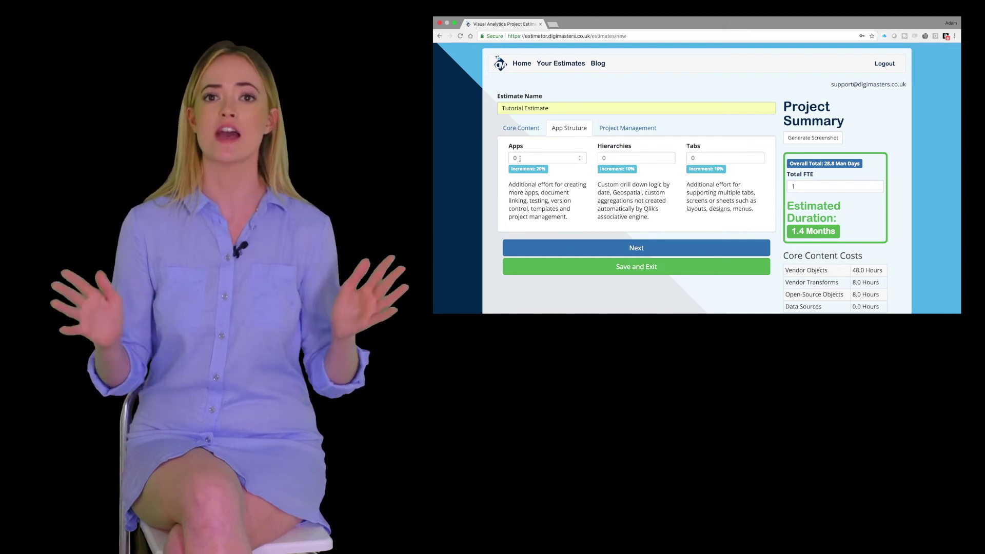
left_click(520, 159)
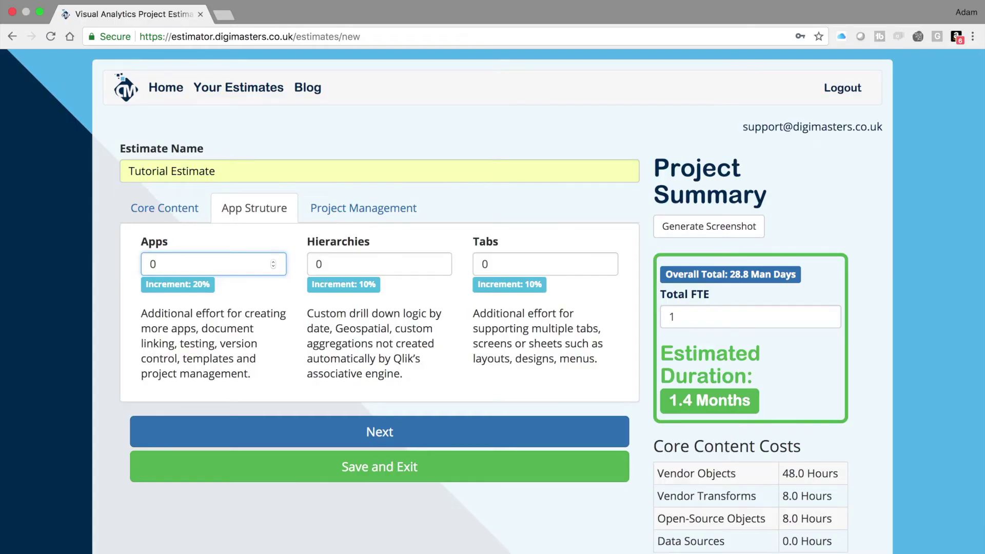
type("1")
left_click(277, 311)
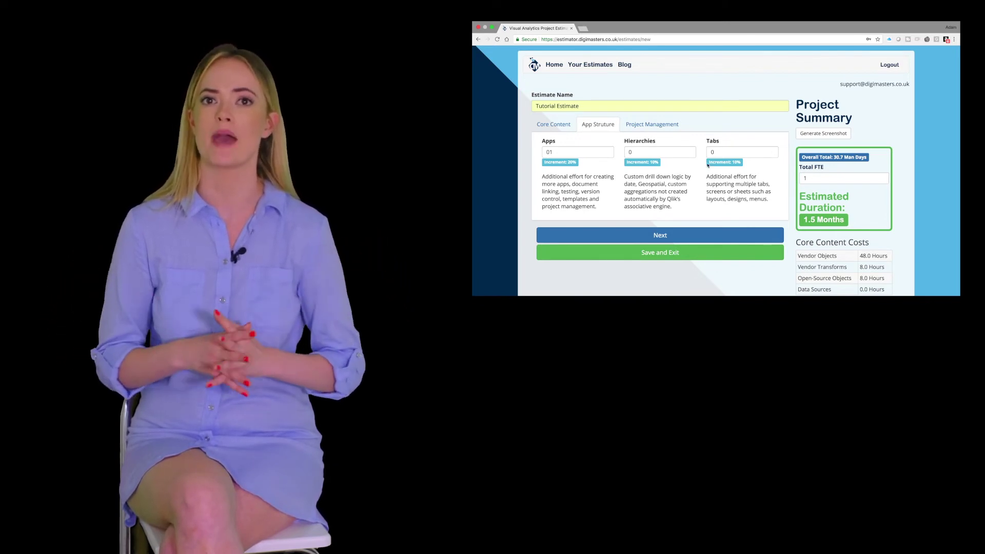
In the project management part of the estimate, set Management to Yes and keep Strategic/PoC on PoC.
left_click(664, 234)
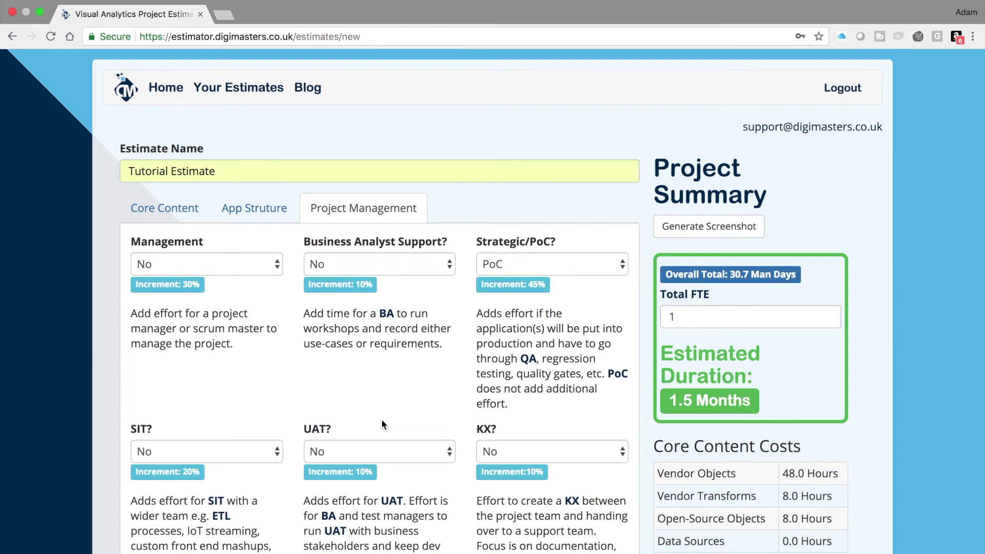
left_click(267, 264)
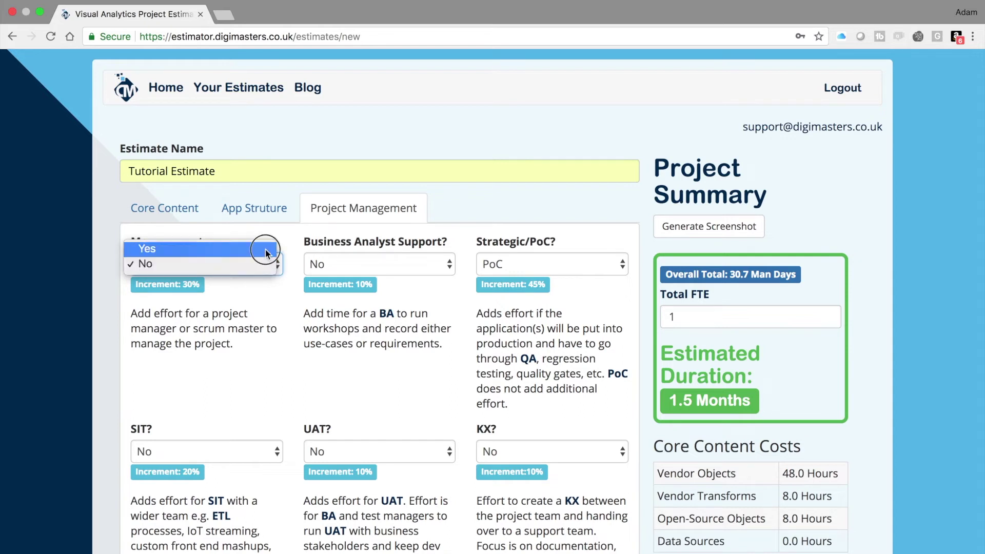
left_click(265, 249)
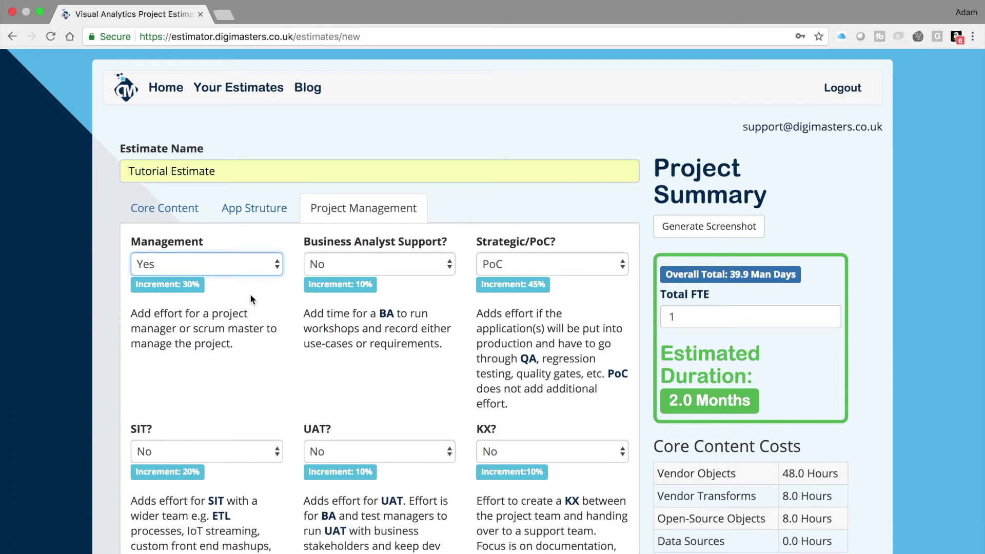
mouse_move(391, 318)
left_click(506, 264)
left_click(506, 264)
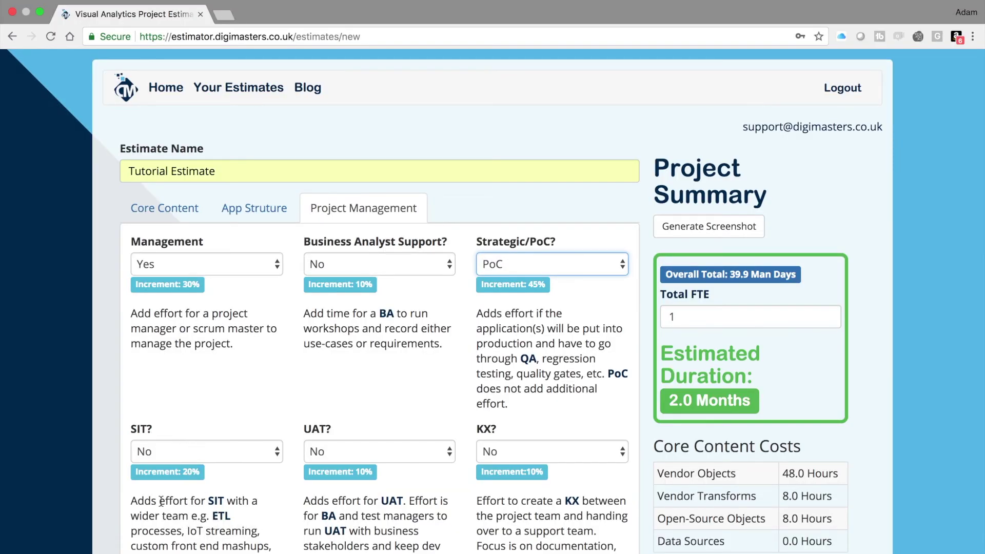
Check the SIT, UAT and KX abbreviations and set KX to Yes.
mouse_move(216, 501)
mouse_move(398, 505)
mouse_move(570, 495)
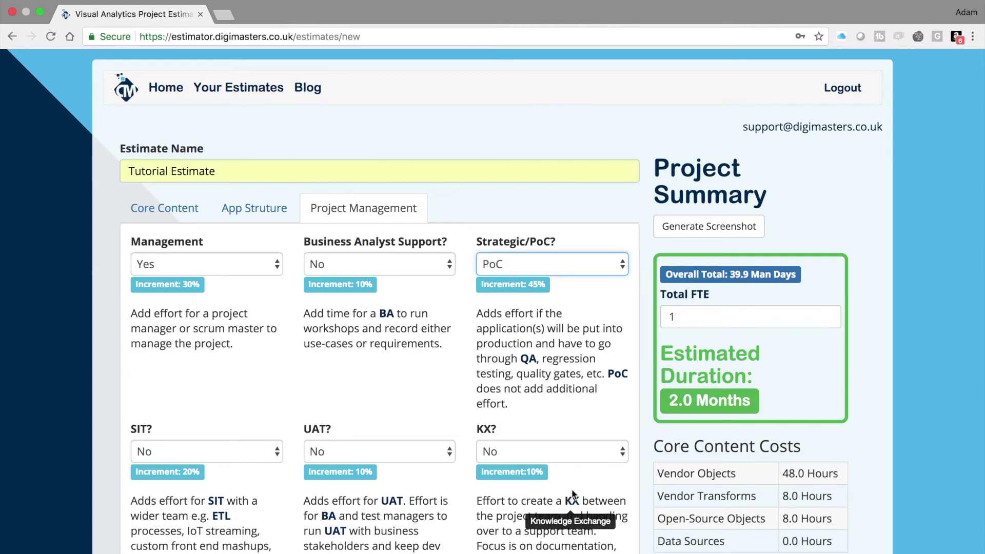
left_click(575, 455)
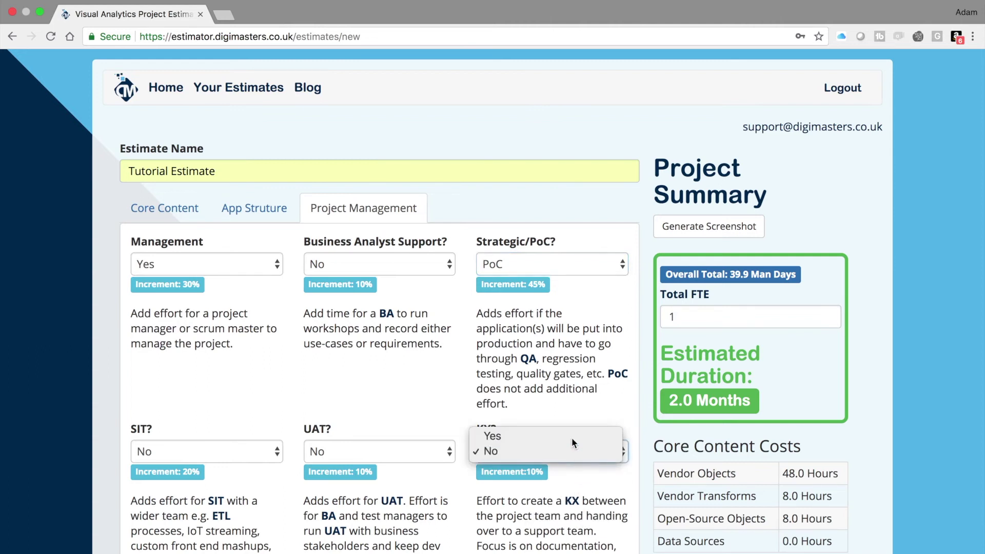
left_click(572, 437)
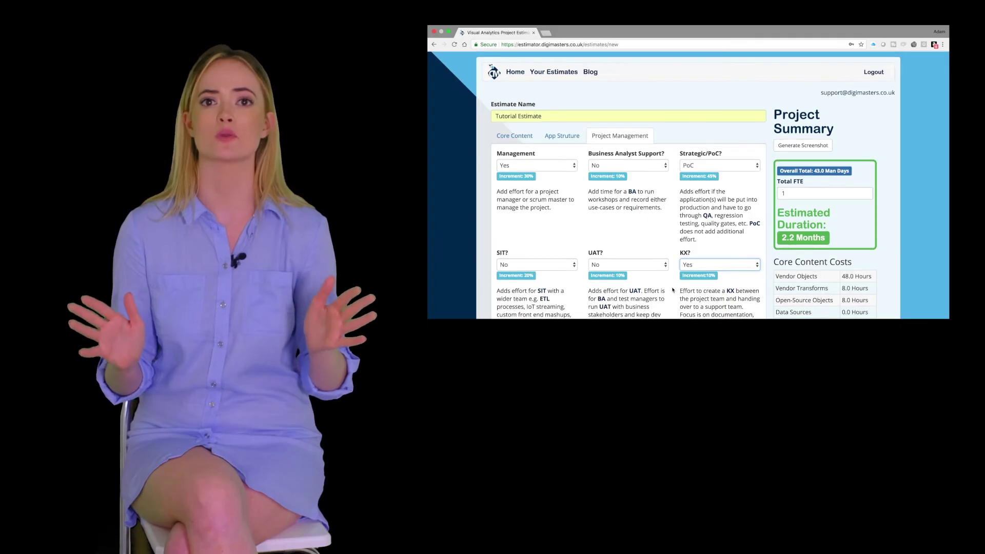
Set KX to No in the project management part of the estimate.
scroll(672, 290, "down", 3)
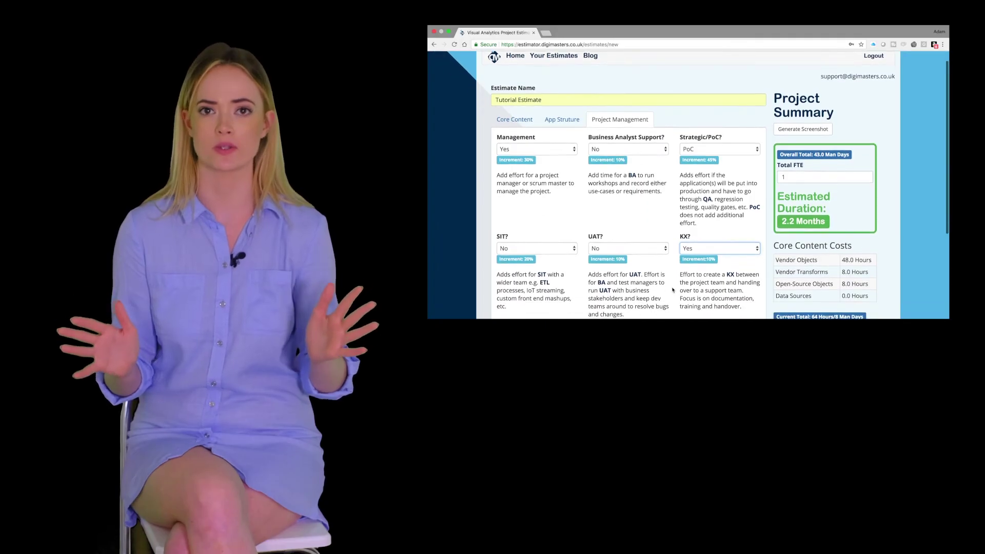
scroll(673, 290, "down", 1)
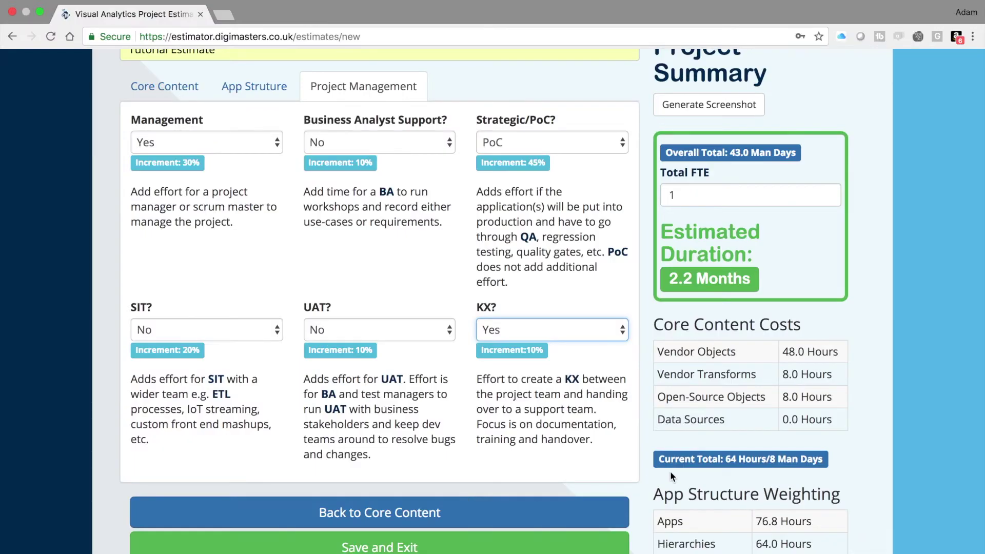
scroll(670, 471, "up", 1)
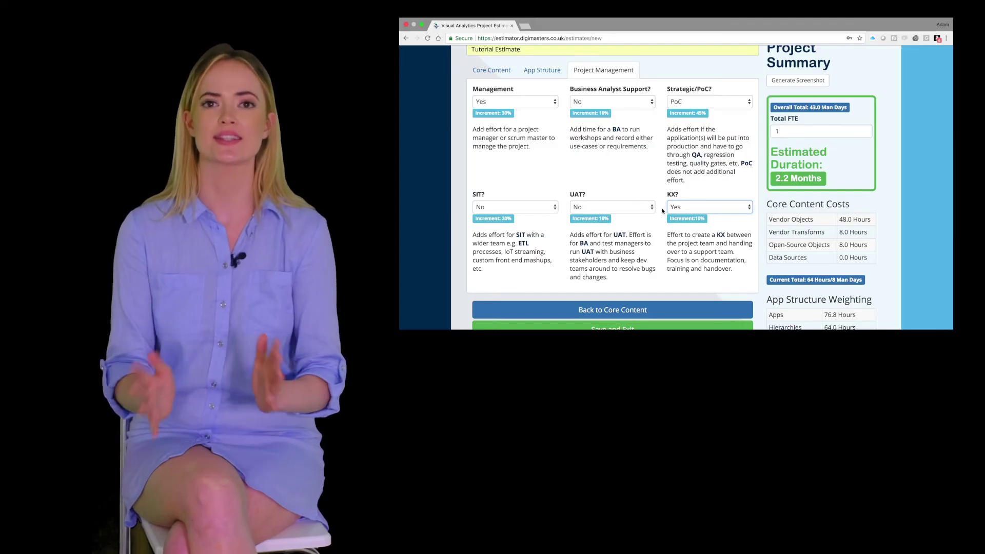
left_click(792, 131)
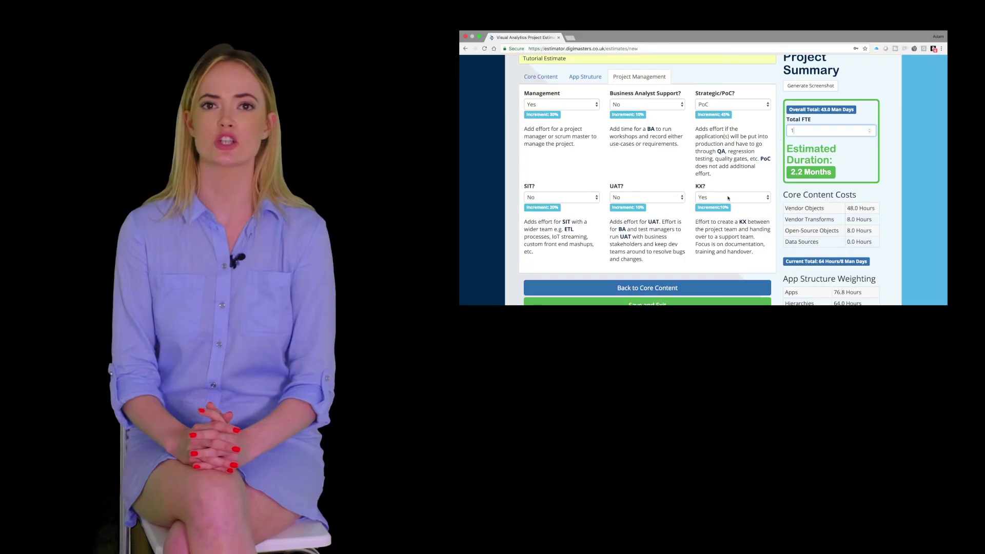
left_click(538, 343)
left_click(726, 204)
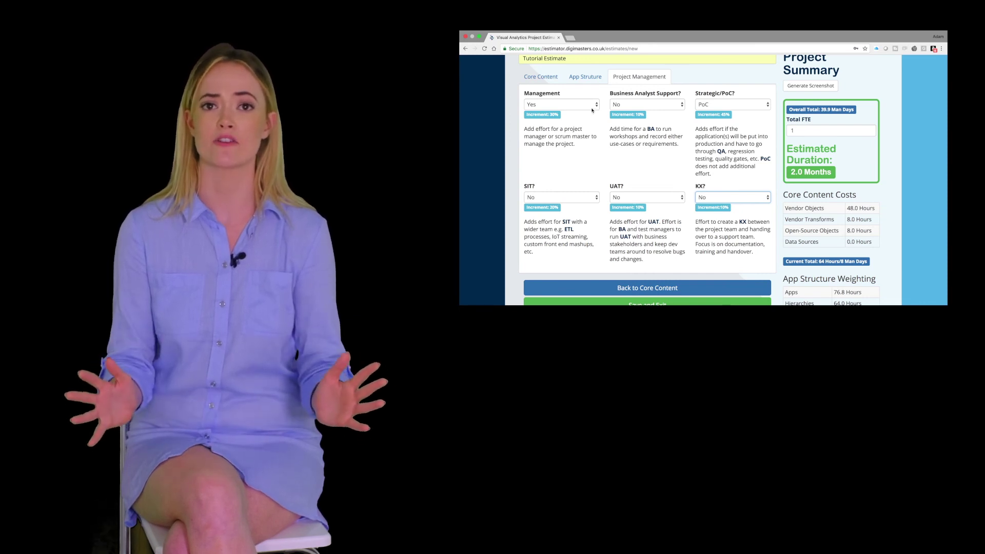
Set the Total FTE to 2 and review the project summary's cost breakdown down to the contingency row.
left_click(792, 130)
type("2")
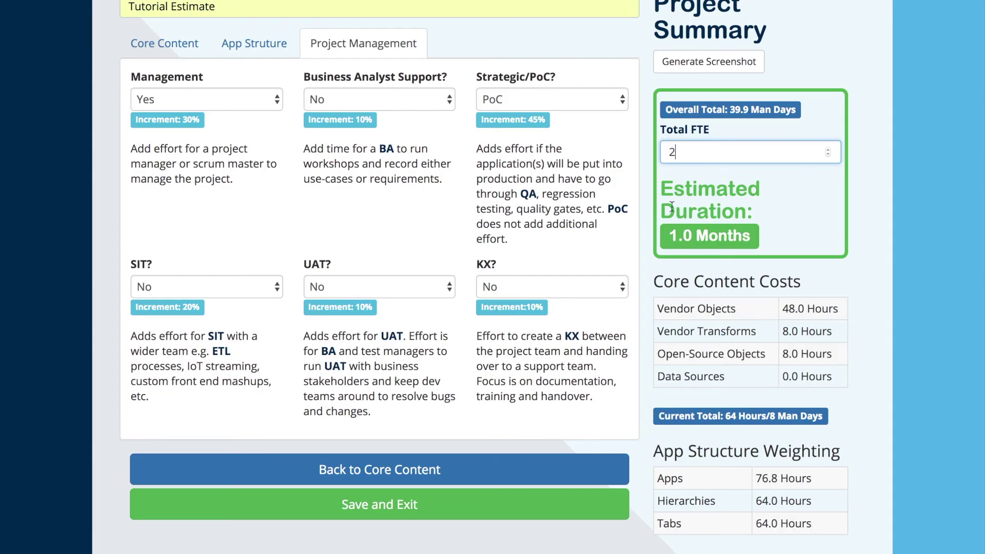
scroll(675, 210, "down", 4)
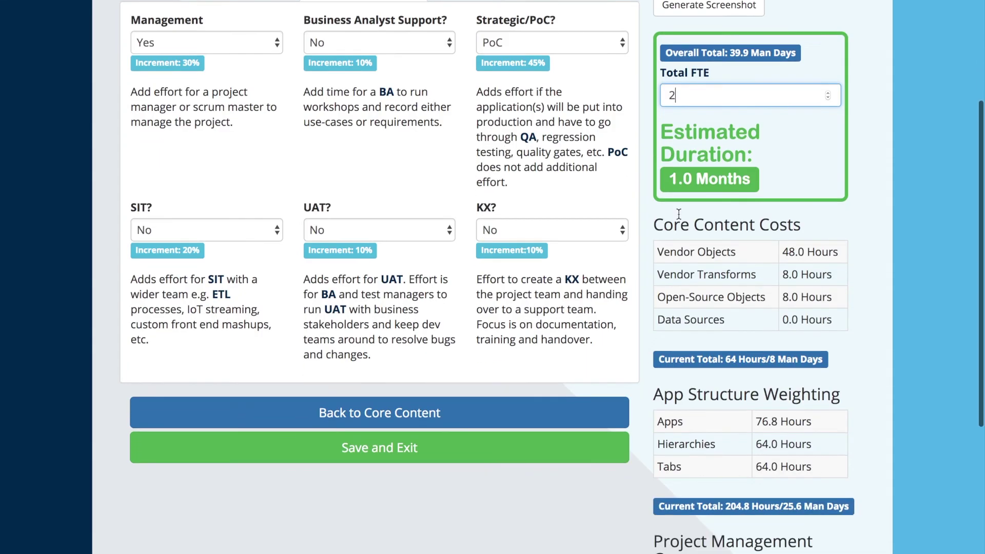
scroll(678, 212, "down", 2)
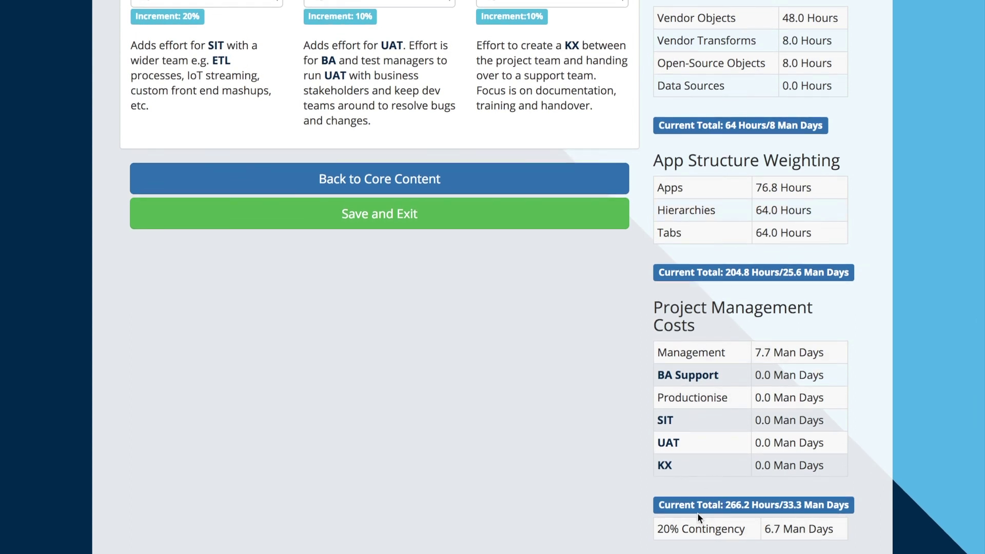
left_click(665, 524)
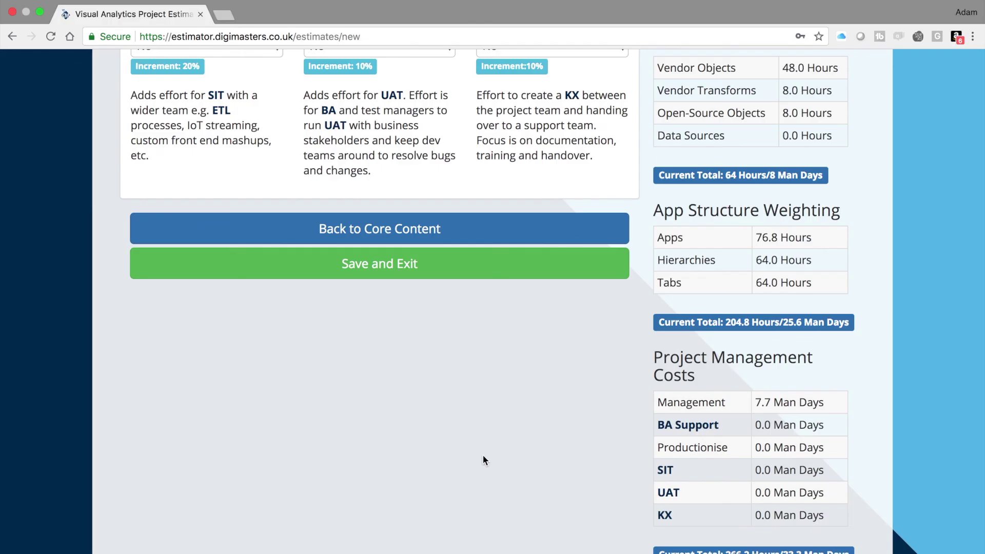
Save the finished estimate and exit the estimate form.
scroll(684, 277, "up", 2)
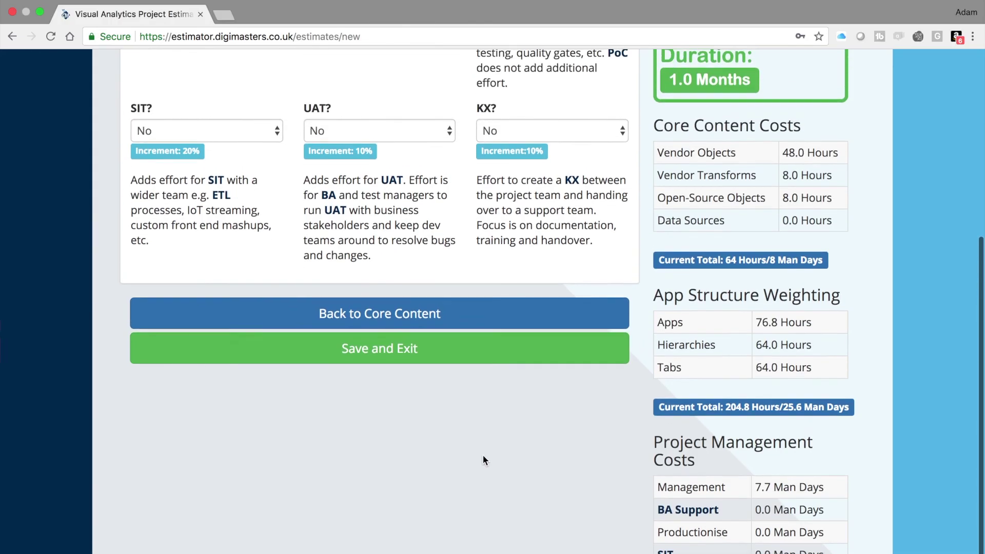
scroll(482, 455, "up", 1)
left_click(393, 362)
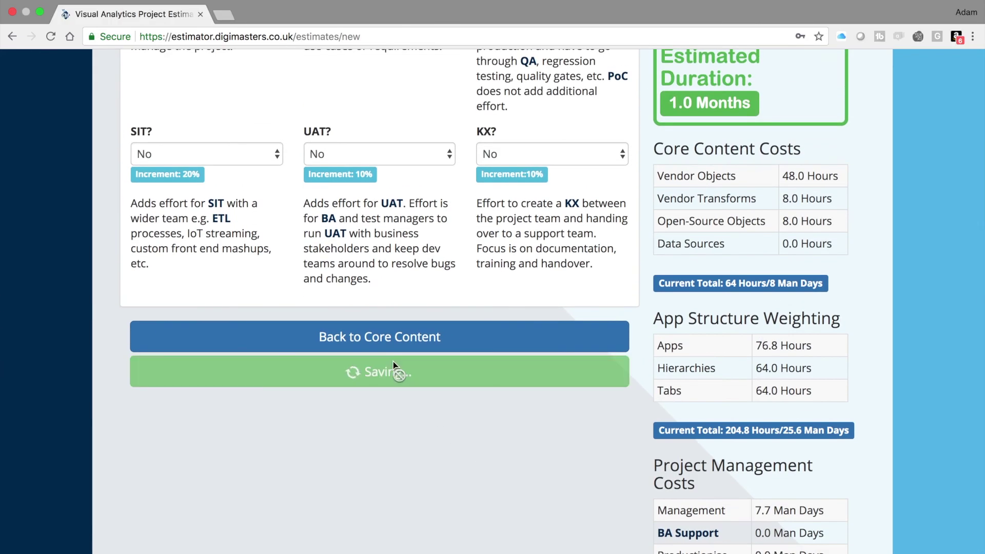